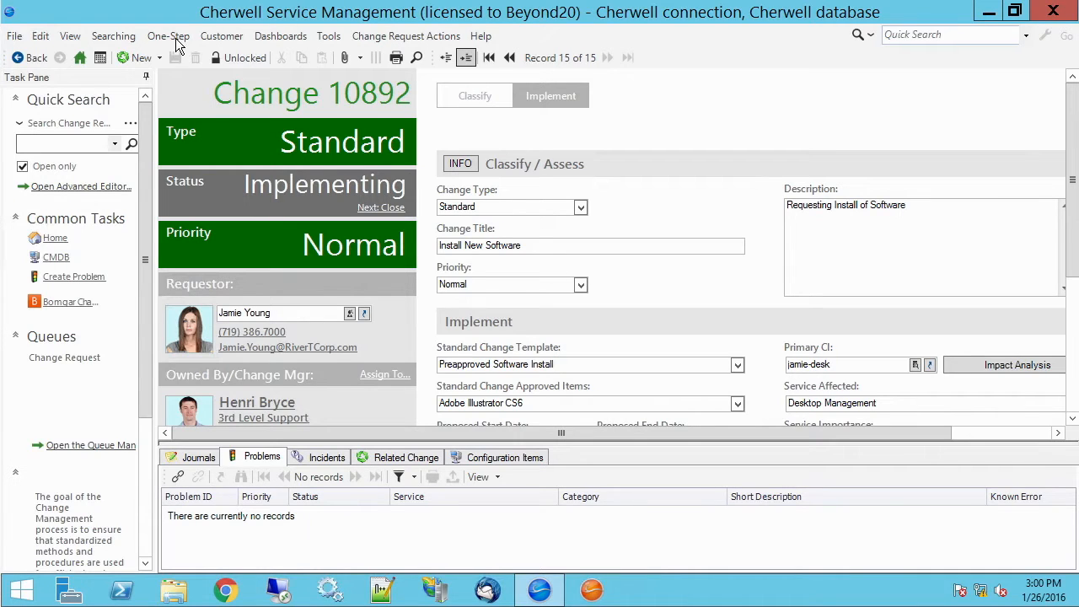
Step: Open the Go To Field one-step in the One-Step editor and select its Go to a field step
click(173, 39)
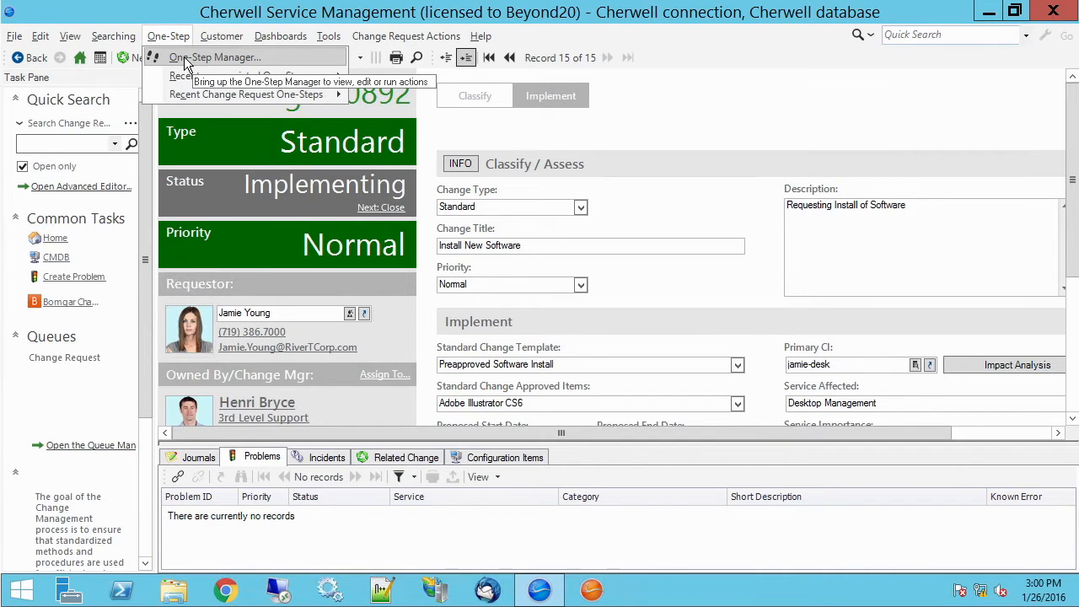
click(183, 56)
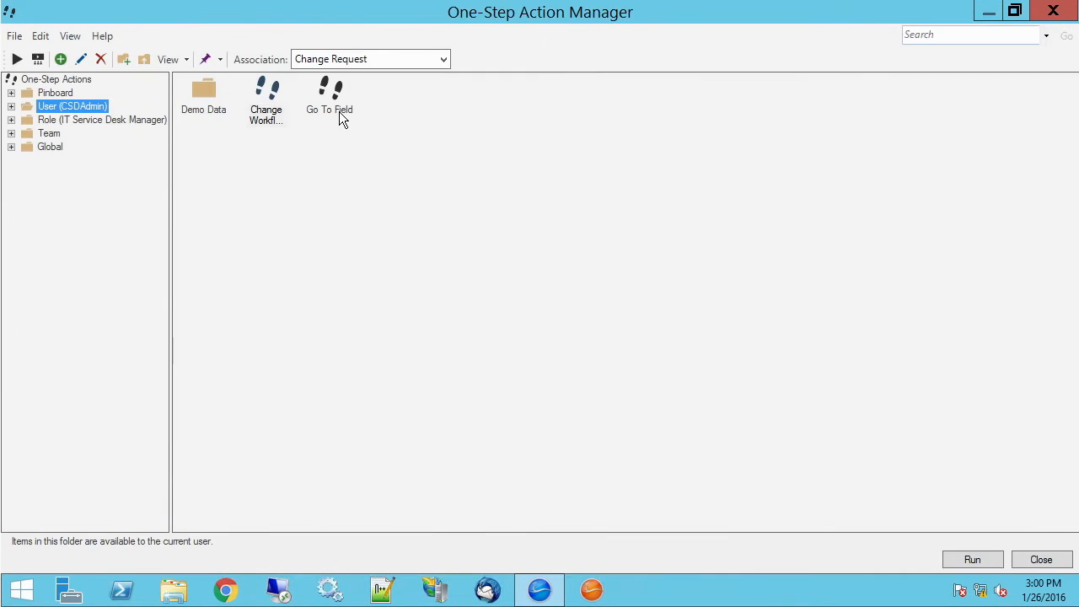
right_click(339, 111)
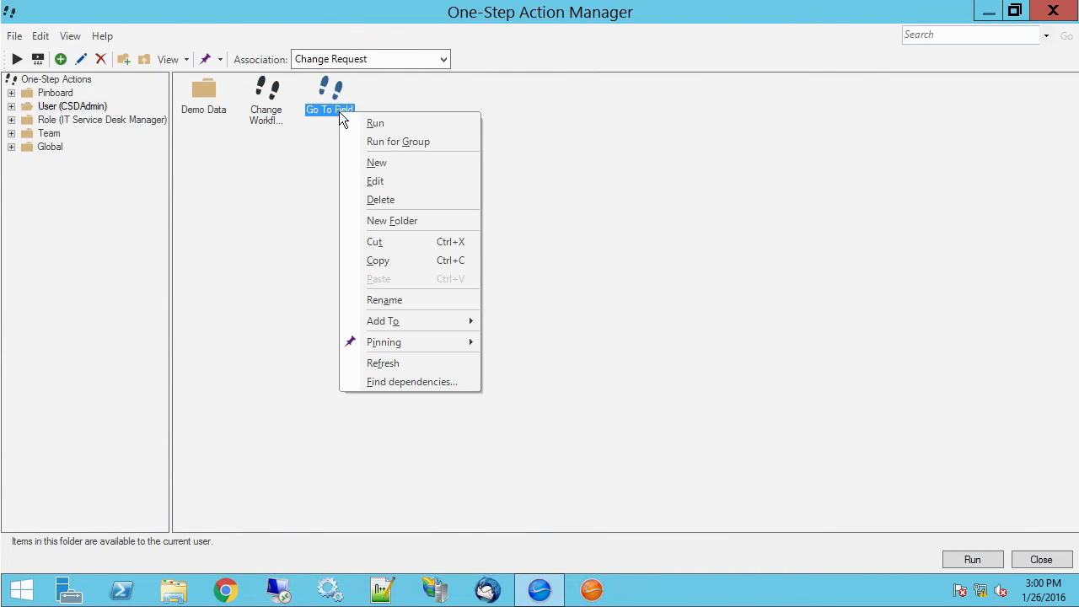
click(387, 187)
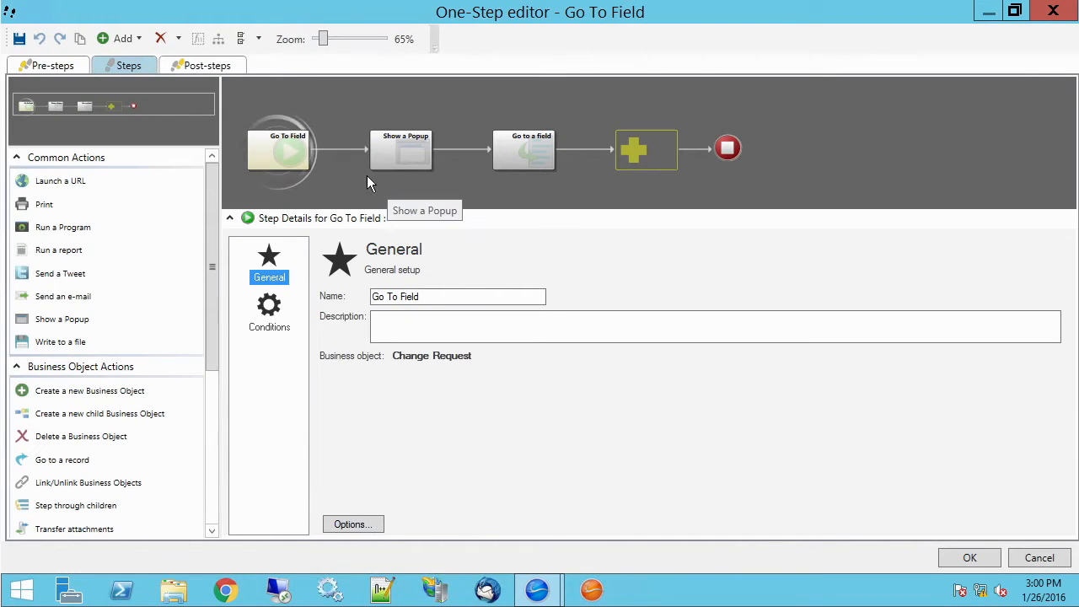
click(532, 152)
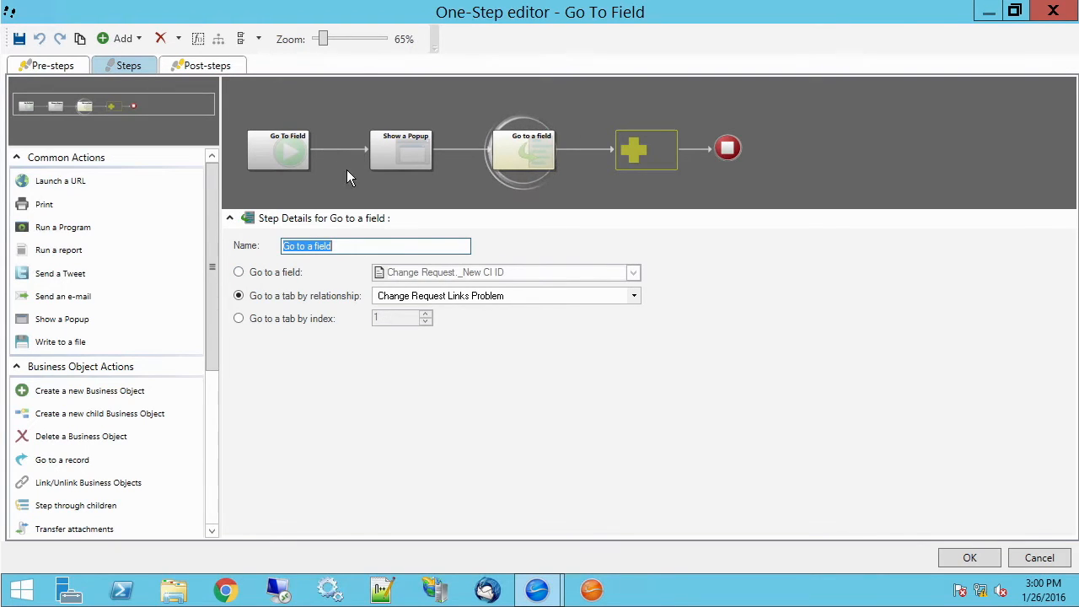
Step: Try switching the step to Go to a field and browse the available Change Request fields
click(257, 279)
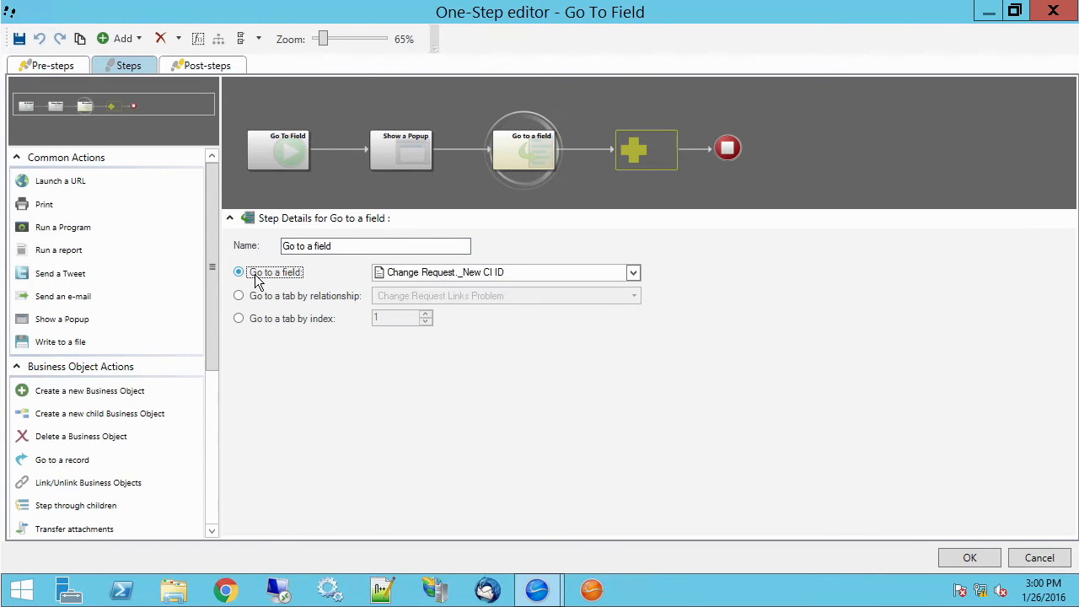
click(635, 274)
drag(634, 388, 631, 291)
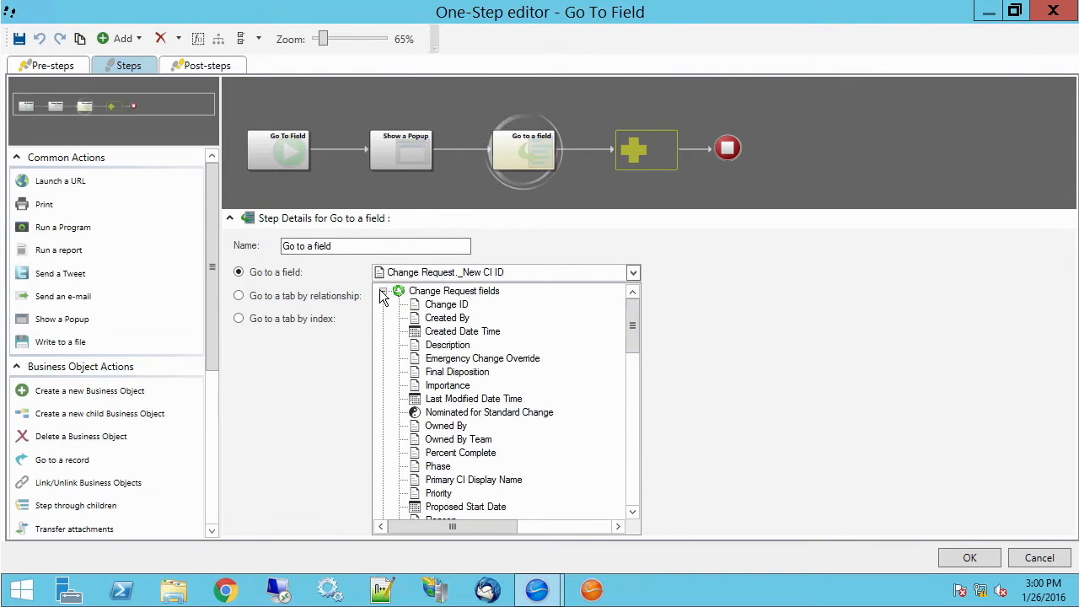
click(384, 291)
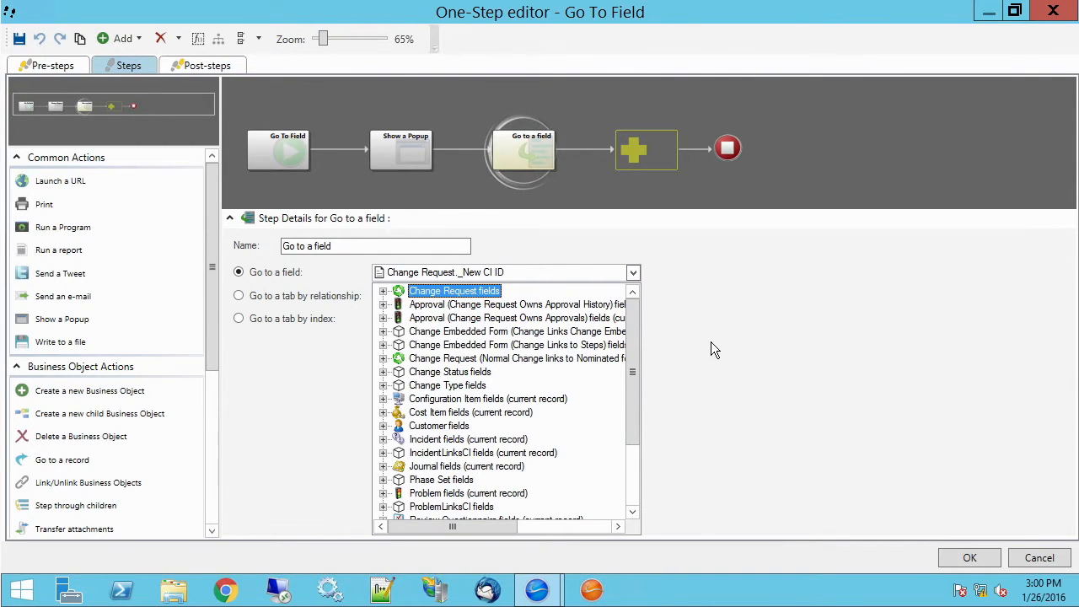
drag(630, 322, 625, 397)
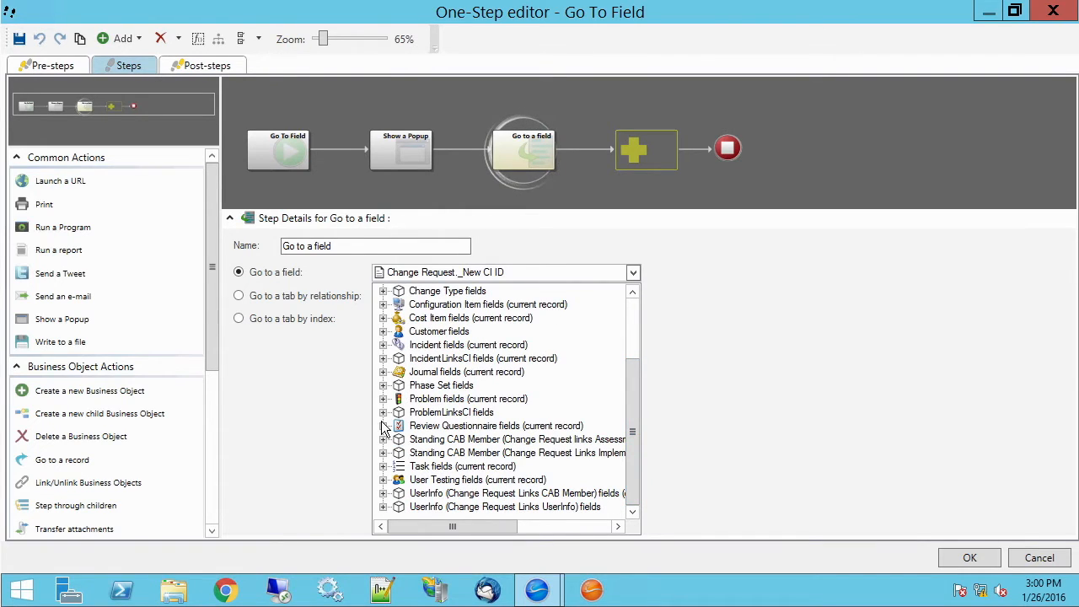
drag(634, 448, 634, 358)
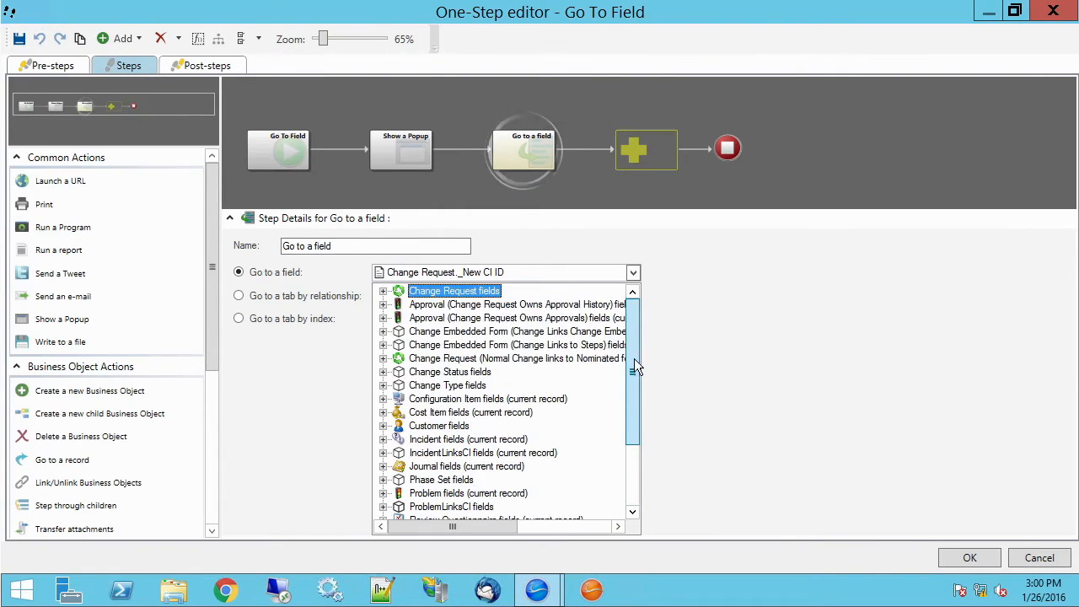
click(384, 292)
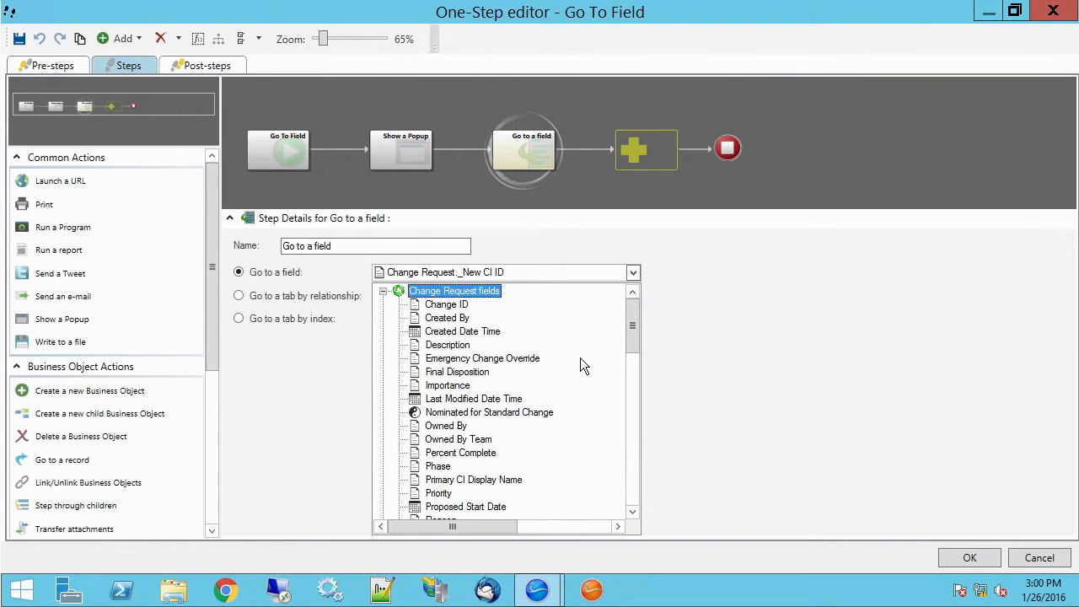
drag(635, 334, 635, 343)
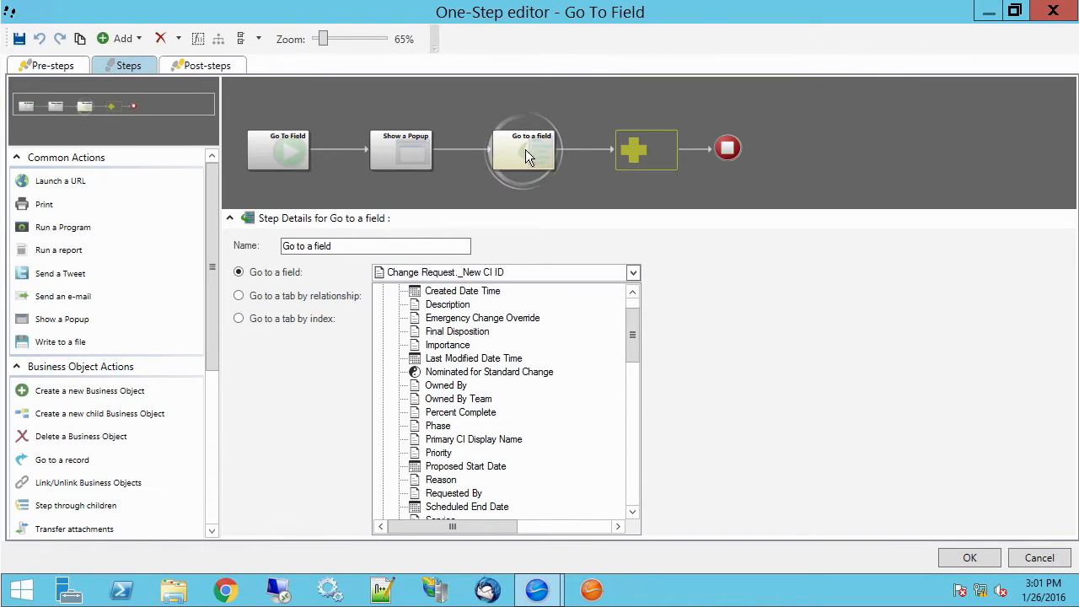
click(706, 309)
click(304, 296)
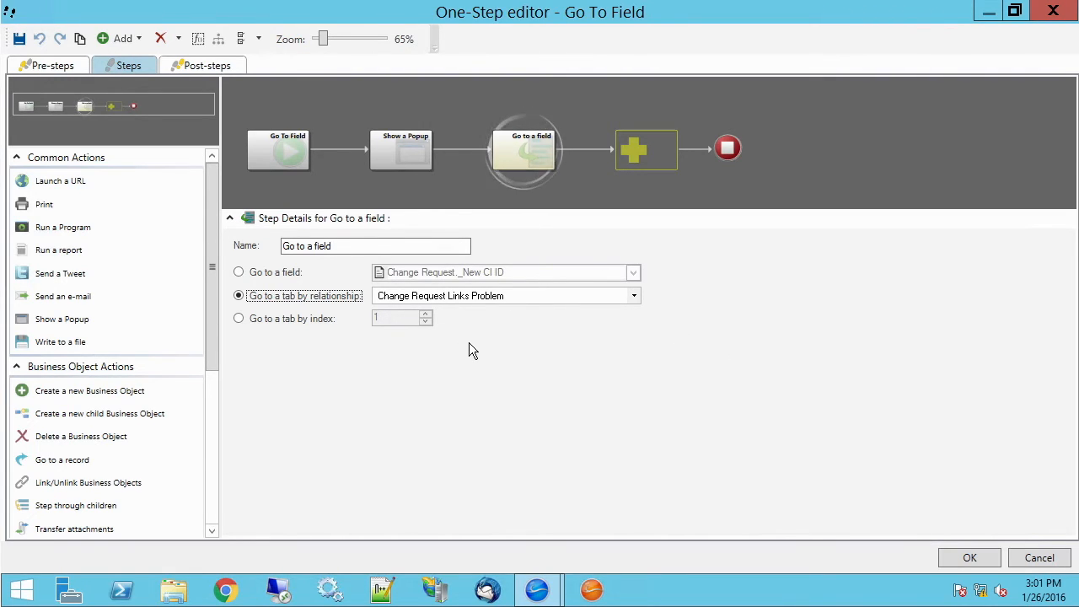
Step: Confirm the one-step editor and close the One-Step Action Manager
click(969, 558)
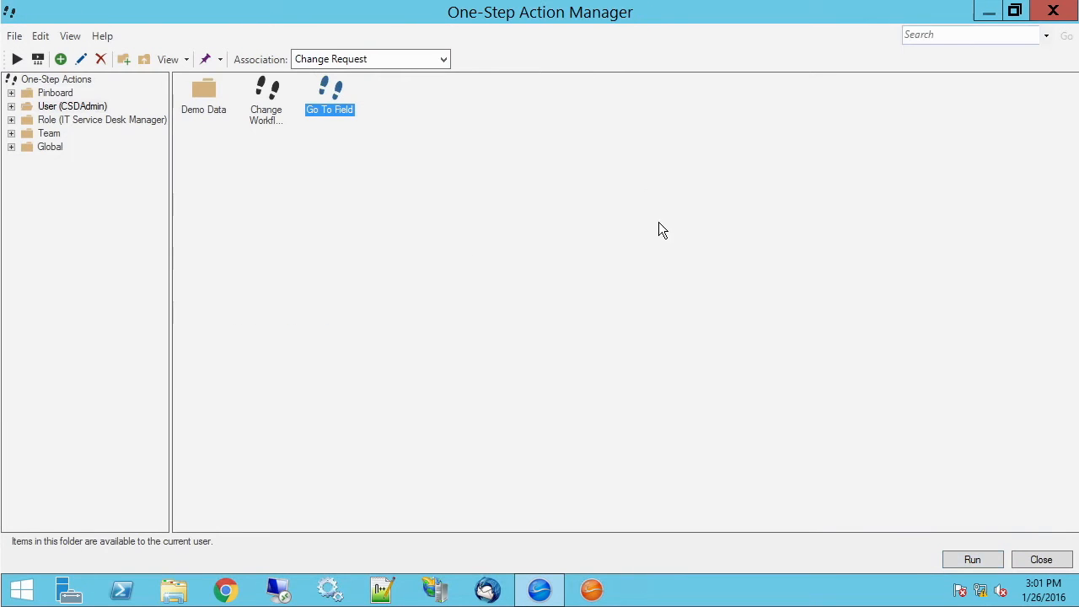
click(1043, 560)
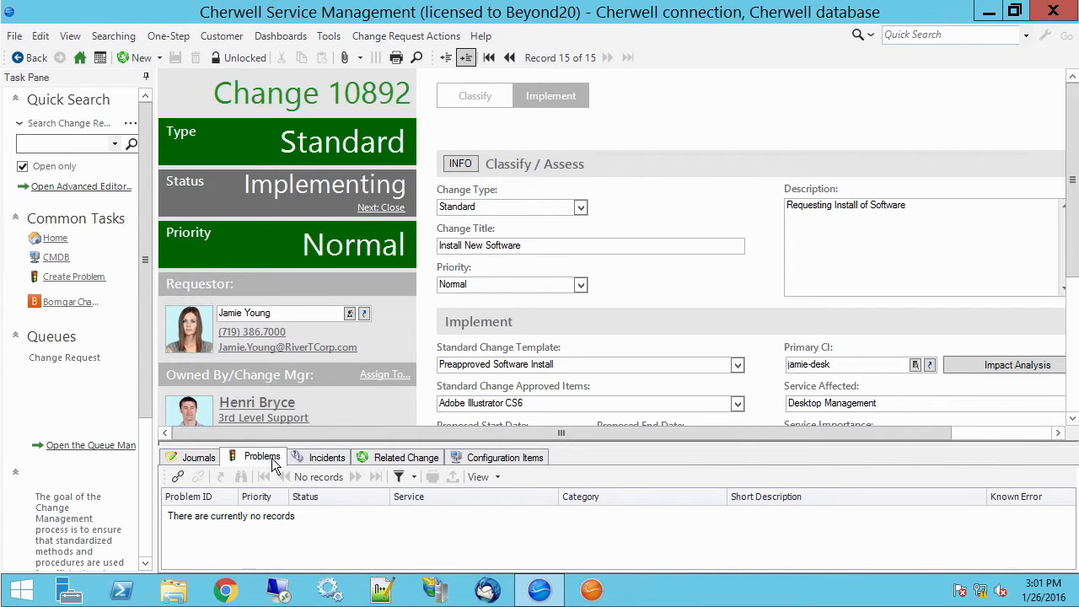
Step: Examine the Related Change, Journals and Configuration Items tabs of the change request
click(396, 457)
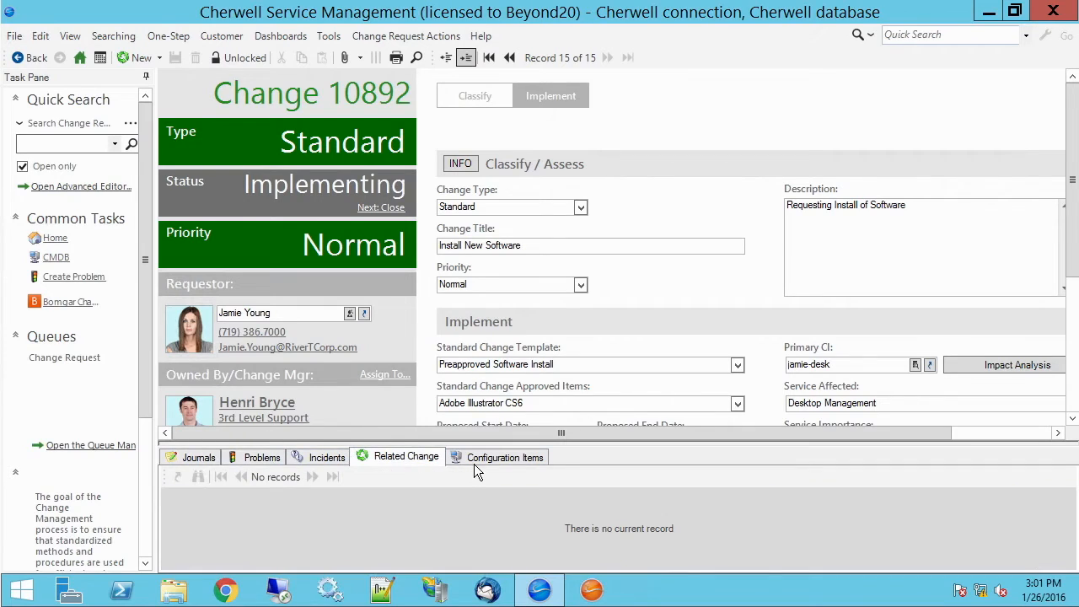
click(474, 464)
click(190, 459)
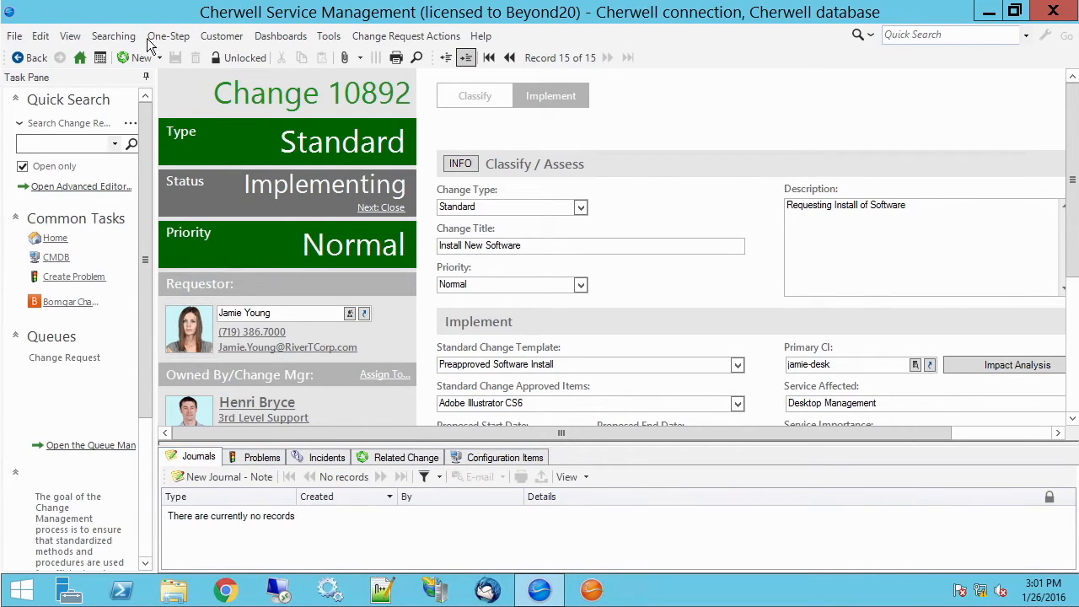
click(484, 462)
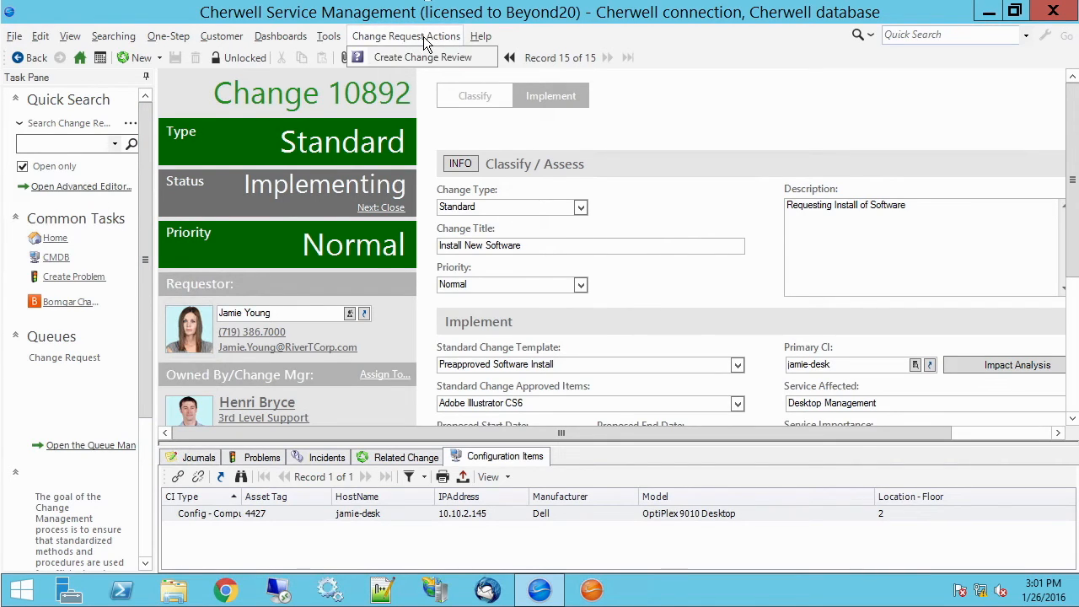
Step: Run the Go To Field one-step from the recent Change Request one-steps and close its popup
click(172, 39)
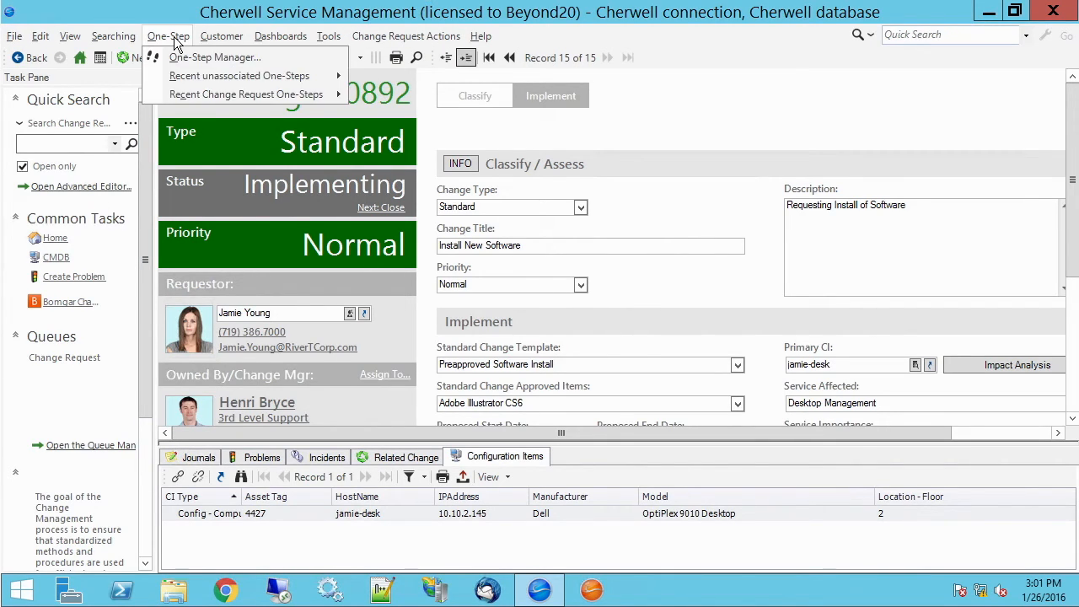
mouse_move(245, 96)
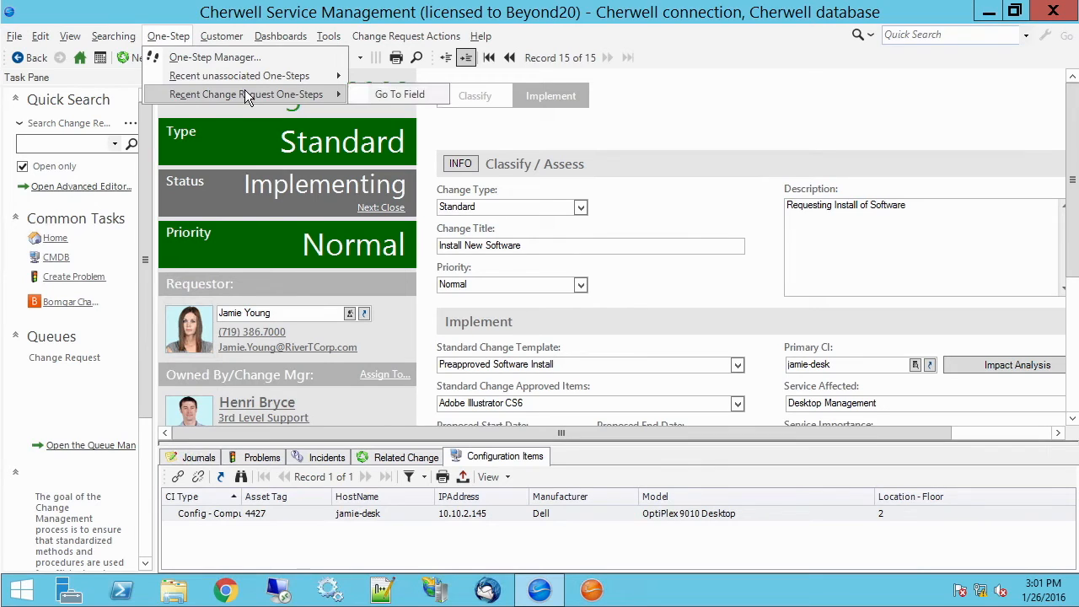
click(415, 97)
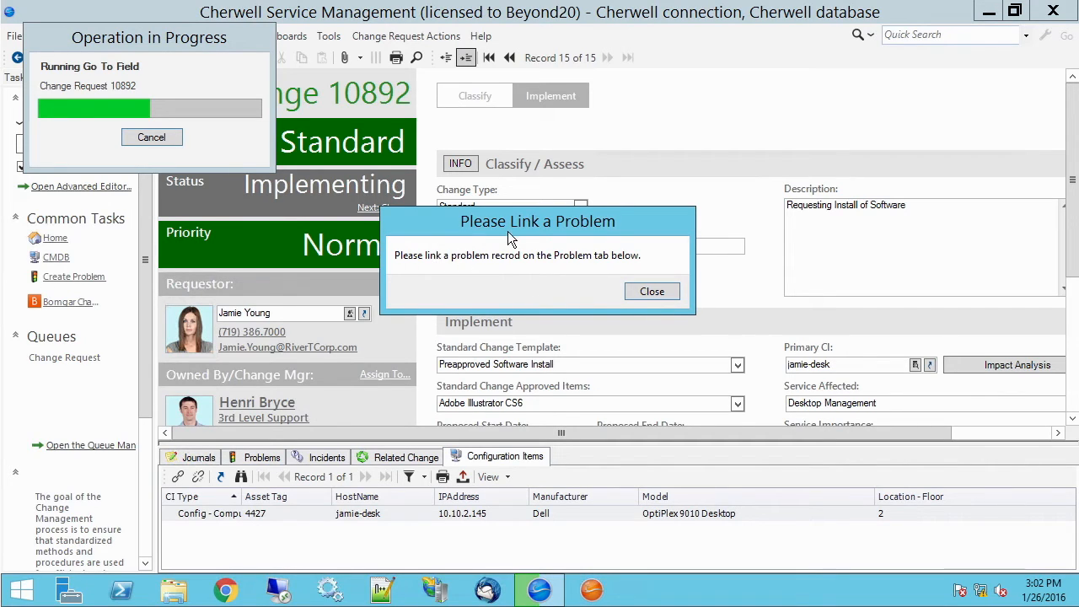
click(653, 292)
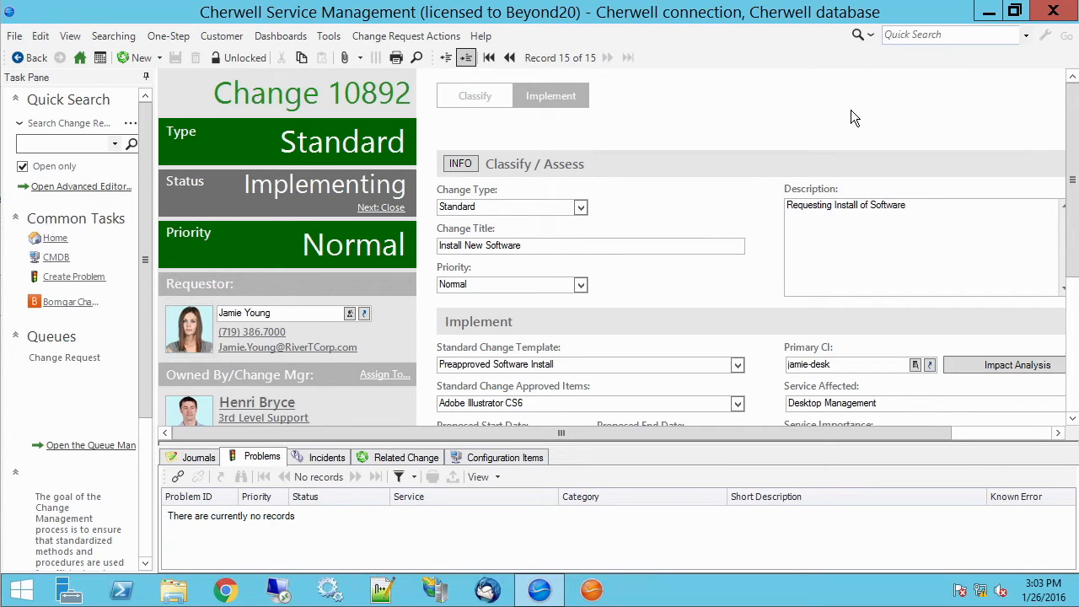
Step: Create a new Journal - Note on the change request's Journals tab
click(500, 458)
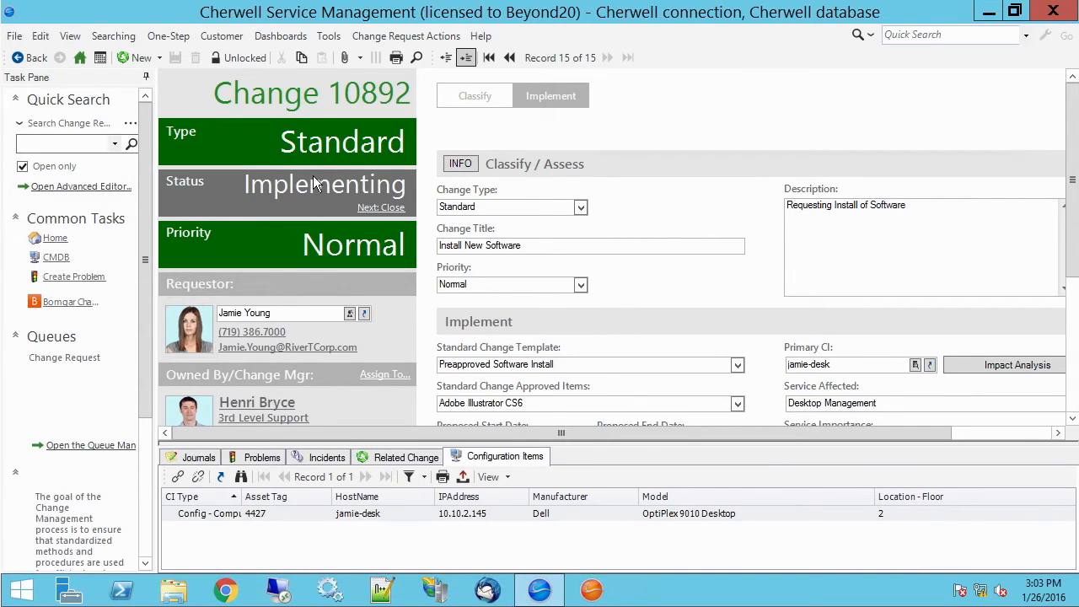
click(398, 459)
click(308, 460)
click(196, 462)
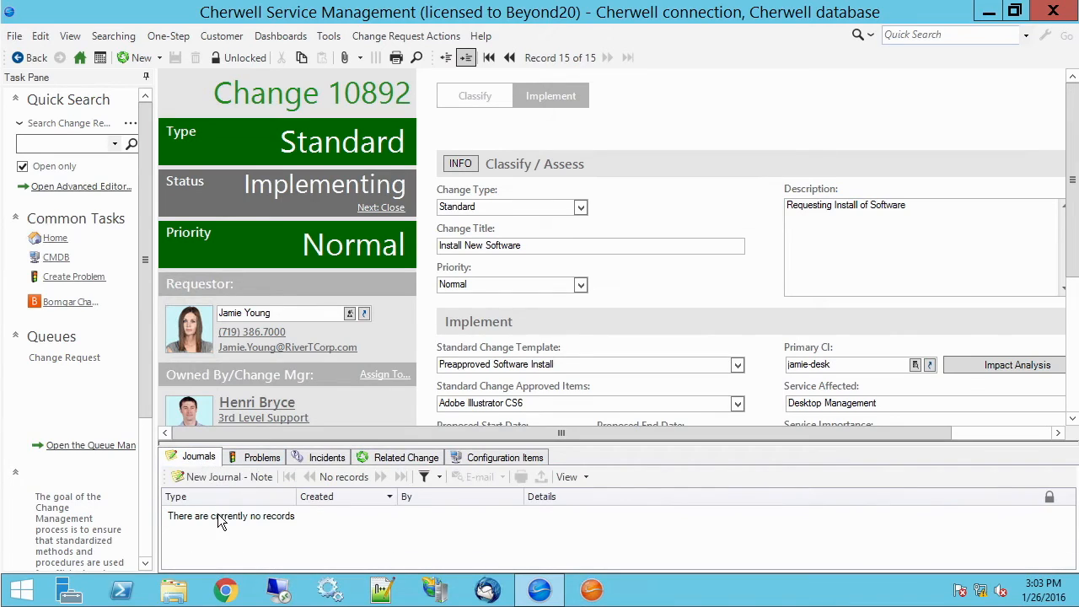
click(211, 477)
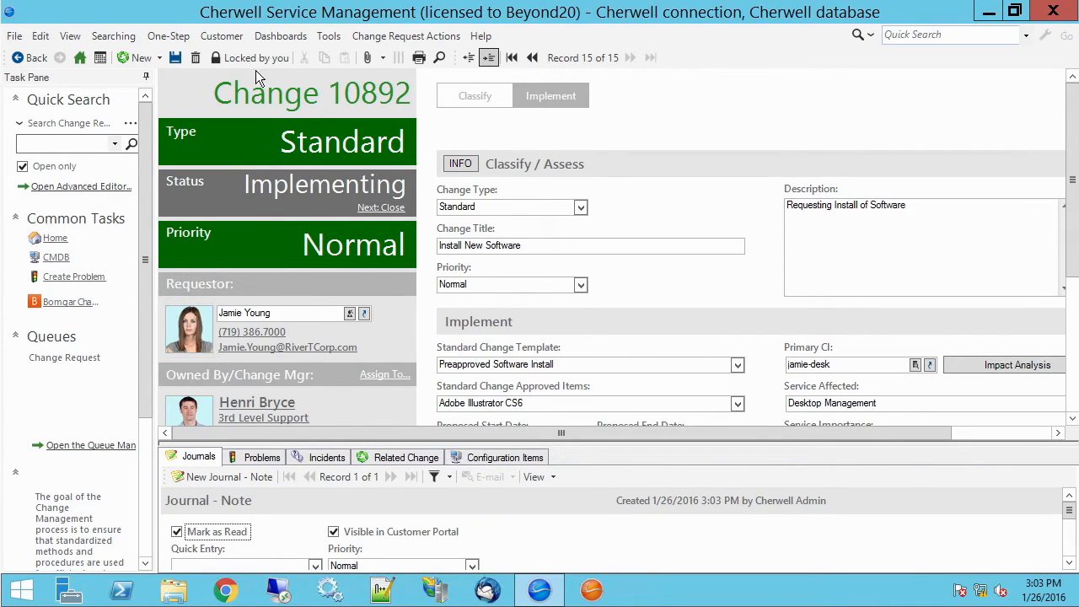
Step: Enter qweqweqwe as the journal note details and save the change request
click(175, 57)
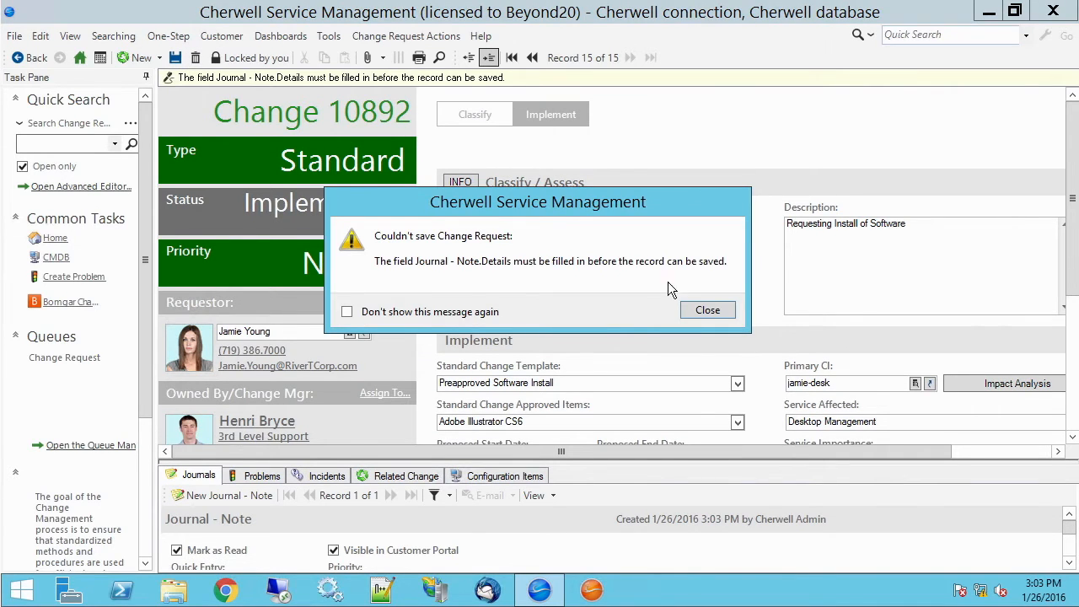
click(693, 309)
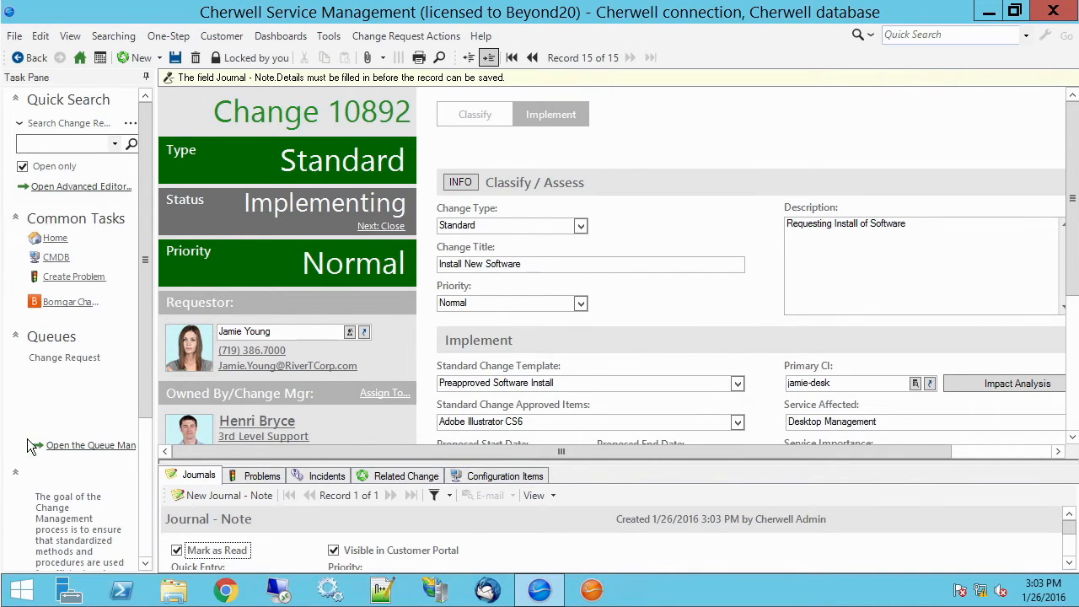
click(194, 476)
text(qweqweqwe)
click(196, 59)
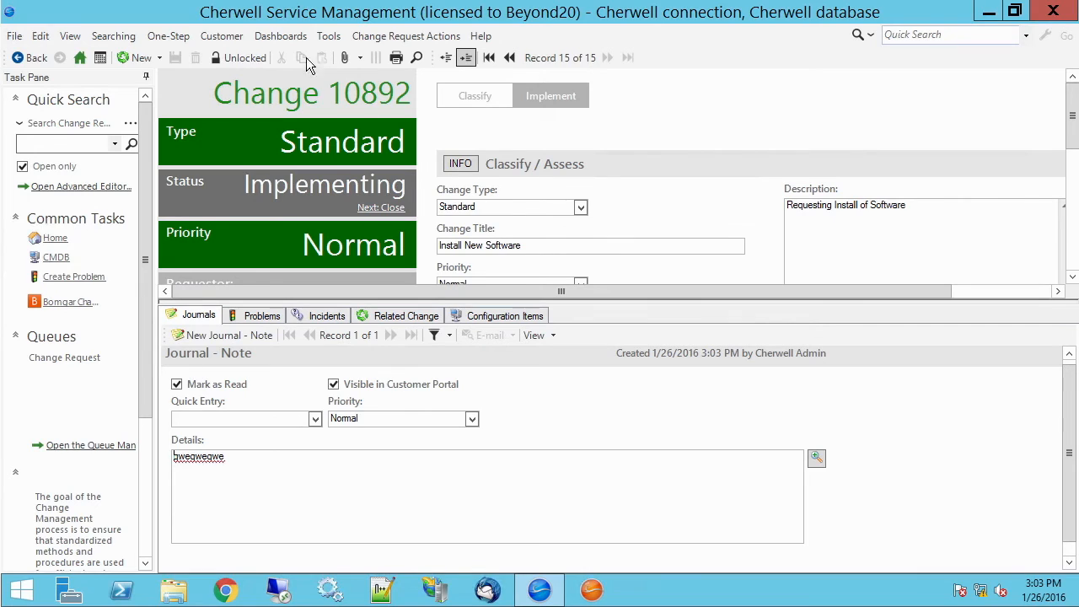
Step: Open the Go To Field one-step for editing from the One-Step Manager
click(177, 35)
right_click(331, 103)
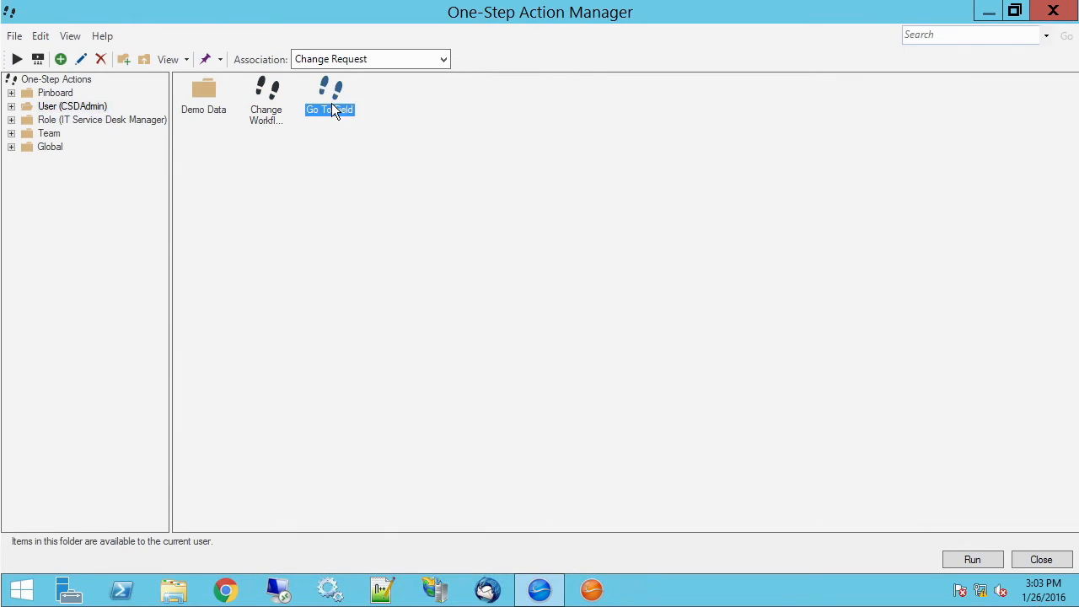
click(365, 171)
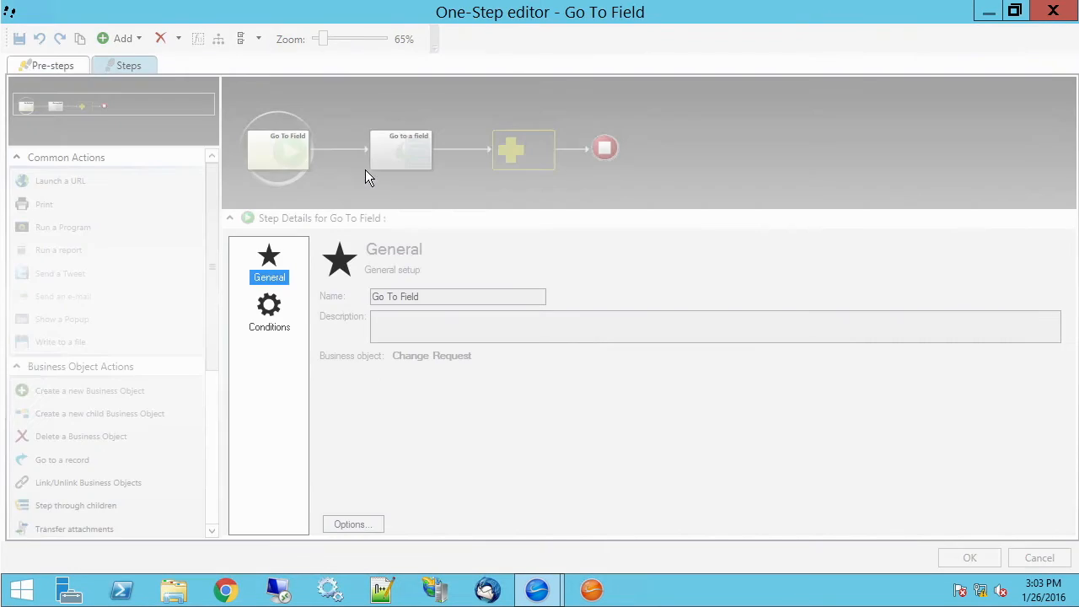
Step: Browse the field list of the Go to a field step, then close the one-step editor without changes
click(401, 150)
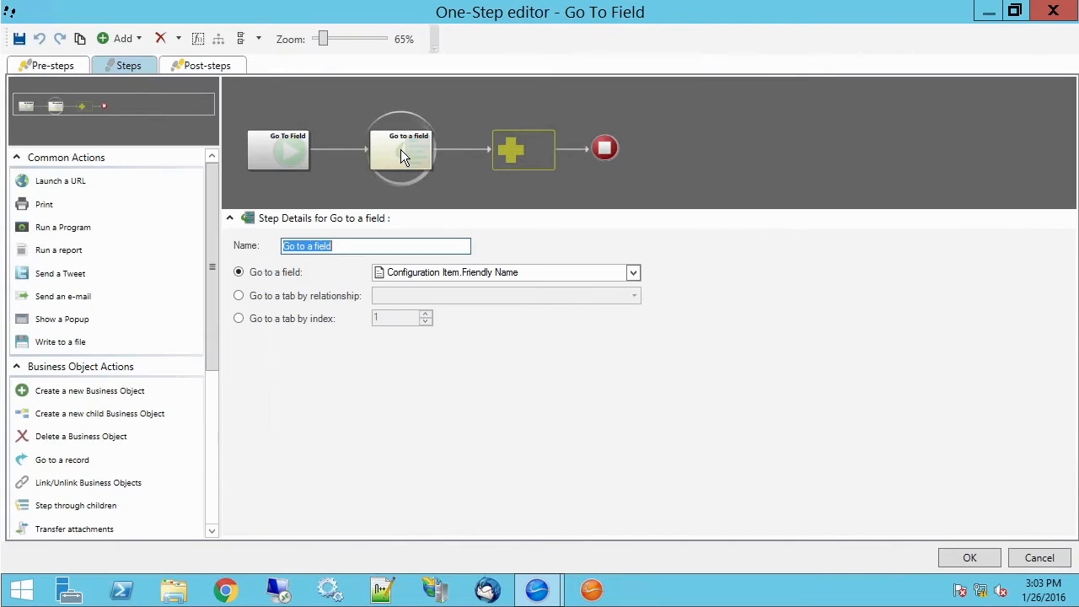
click(633, 273)
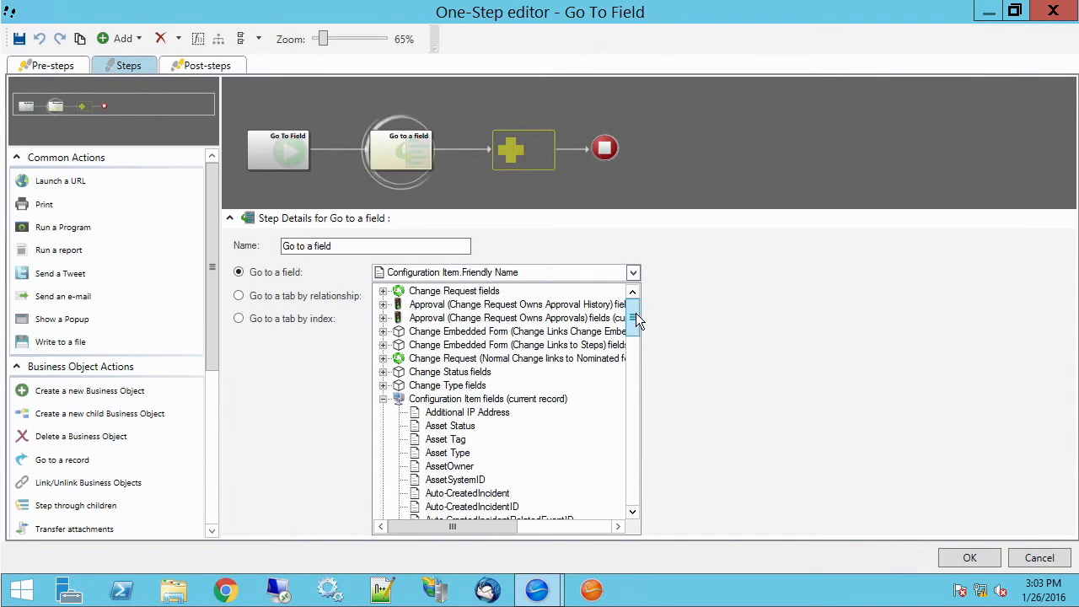
drag(638, 315, 640, 325)
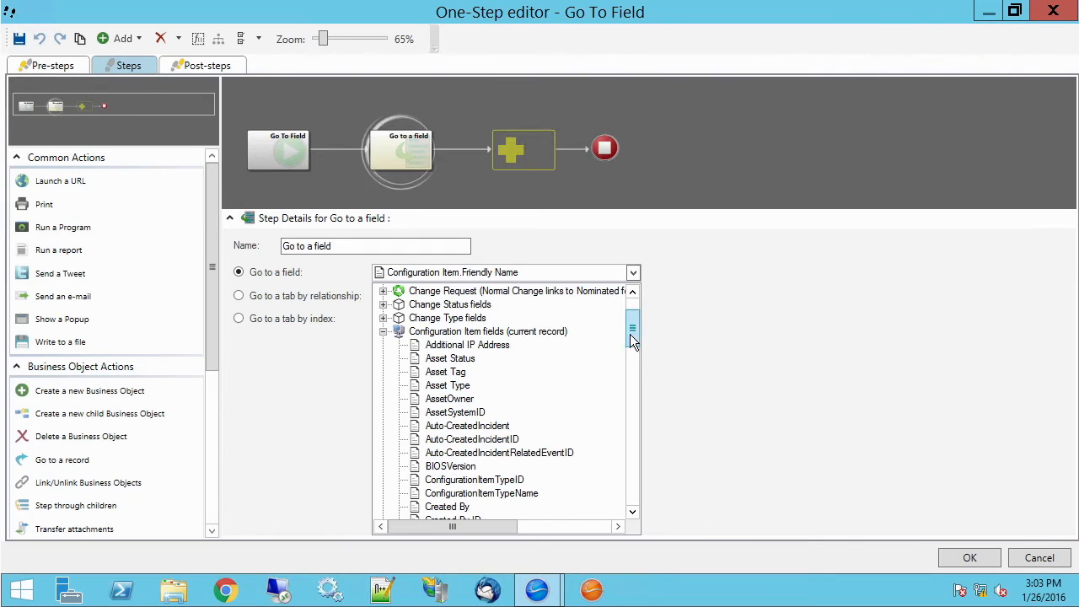
drag(630, 335, 631, 325)
scroll(631, 333, down, 2)
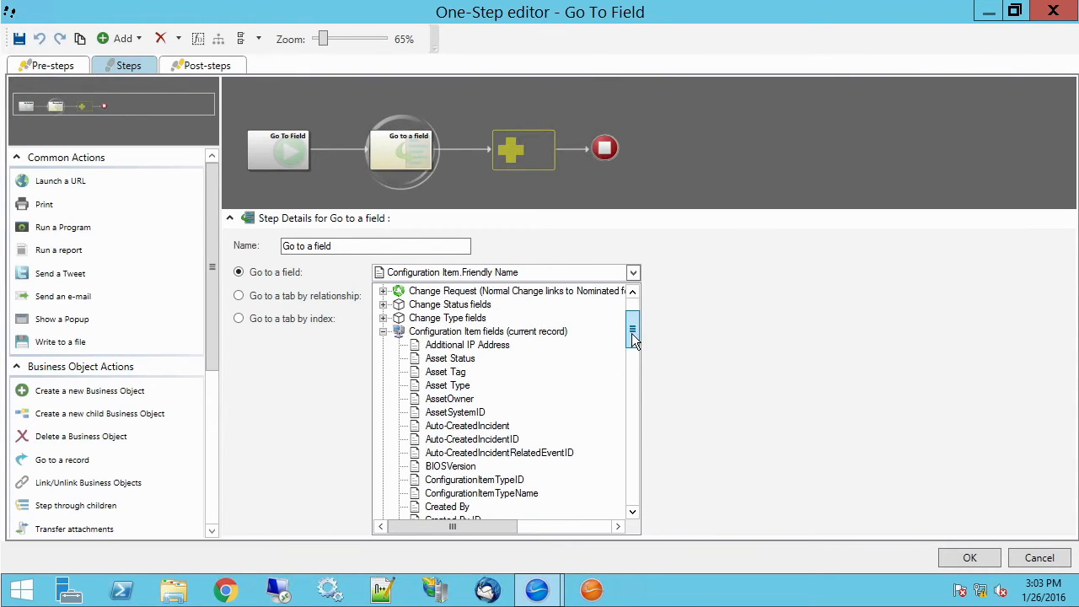
mouse_move(629, 327)
mouse_down()
mouse_move(631, 361)
mouse_move(629, 327)
mouse_up()
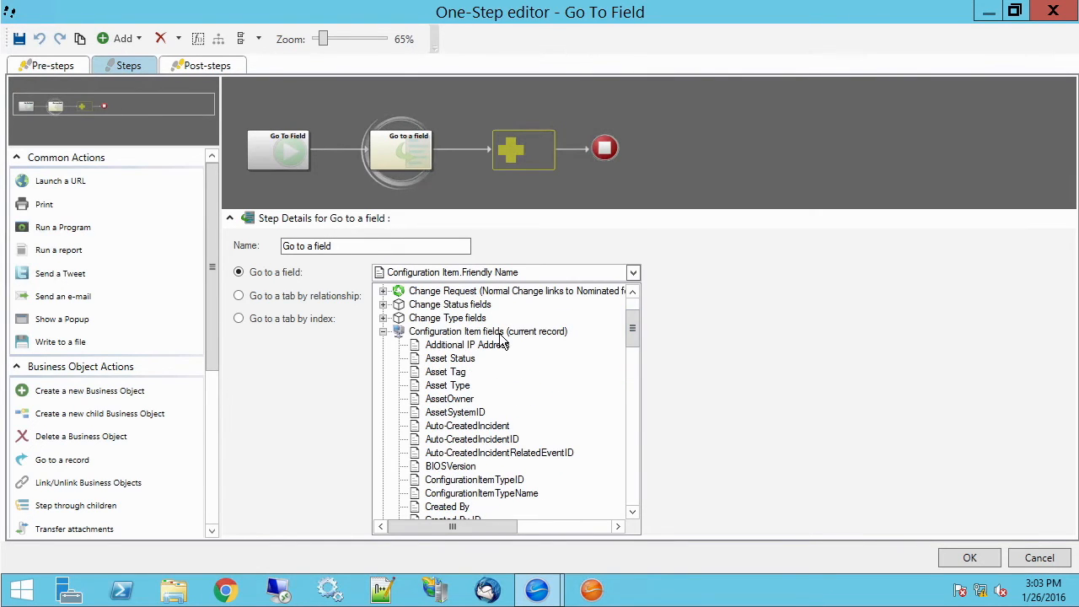
click(712, 344)
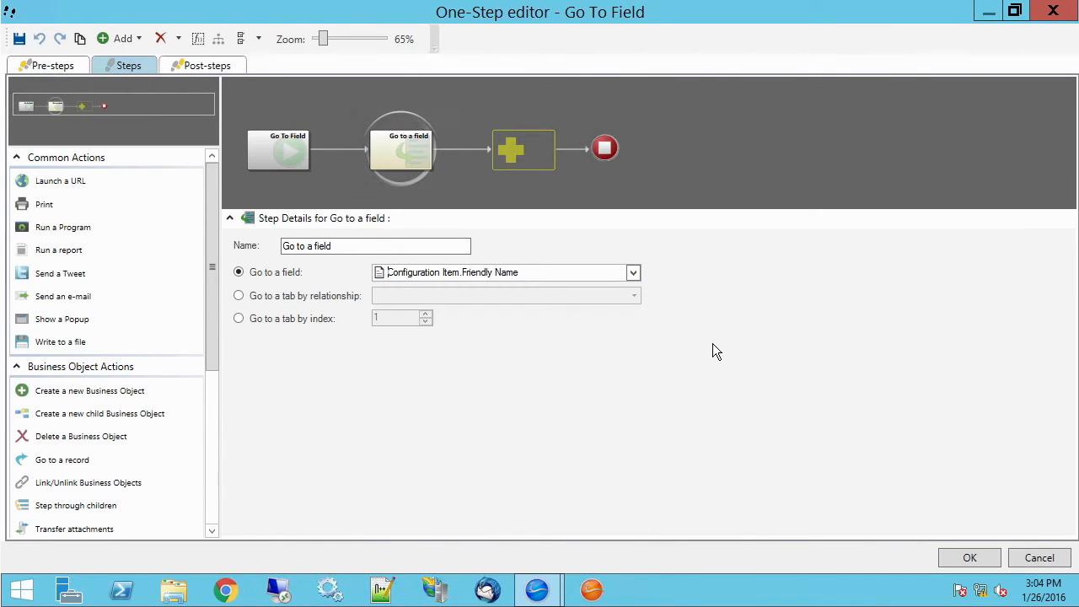
click(970, 558)
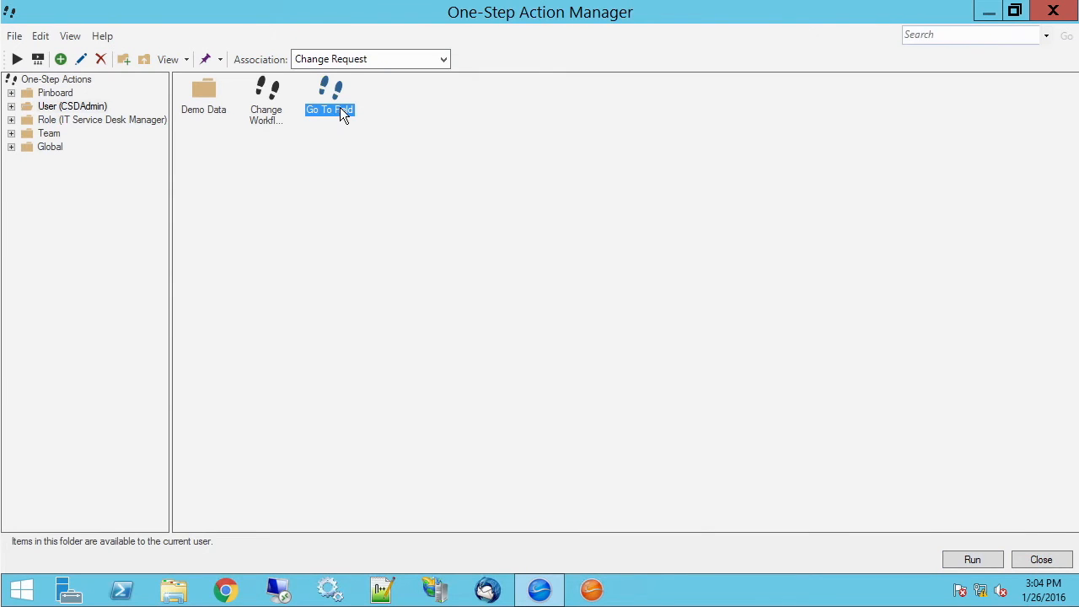
Step: Close the One-Step Manager and run the Go To Field one-step on the change request from the recent one-steps
click(1041, 559)
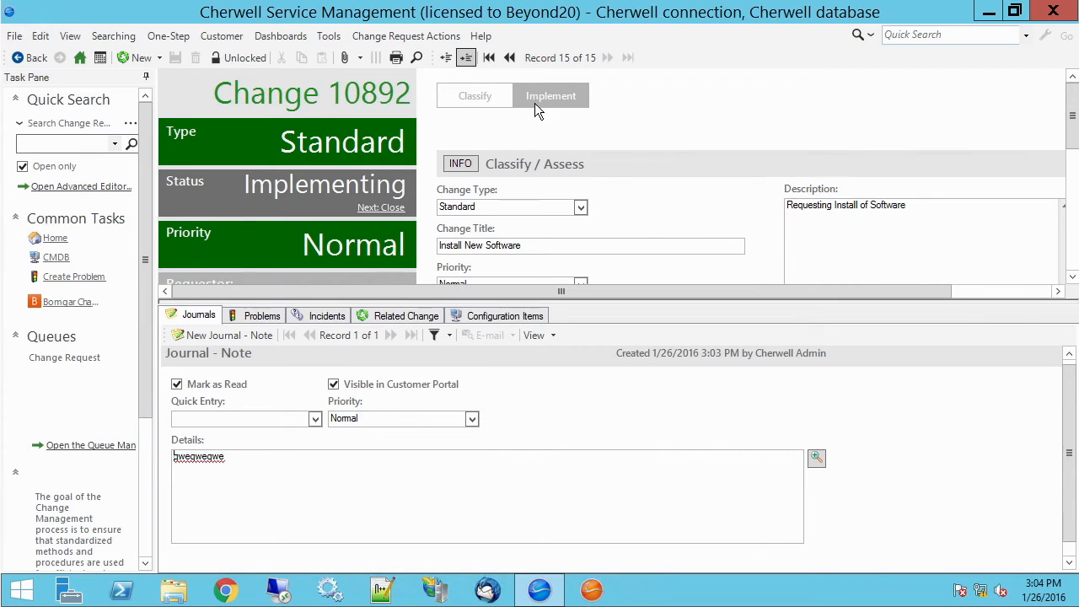
click(167, 35)
mouse_move(212, 93)
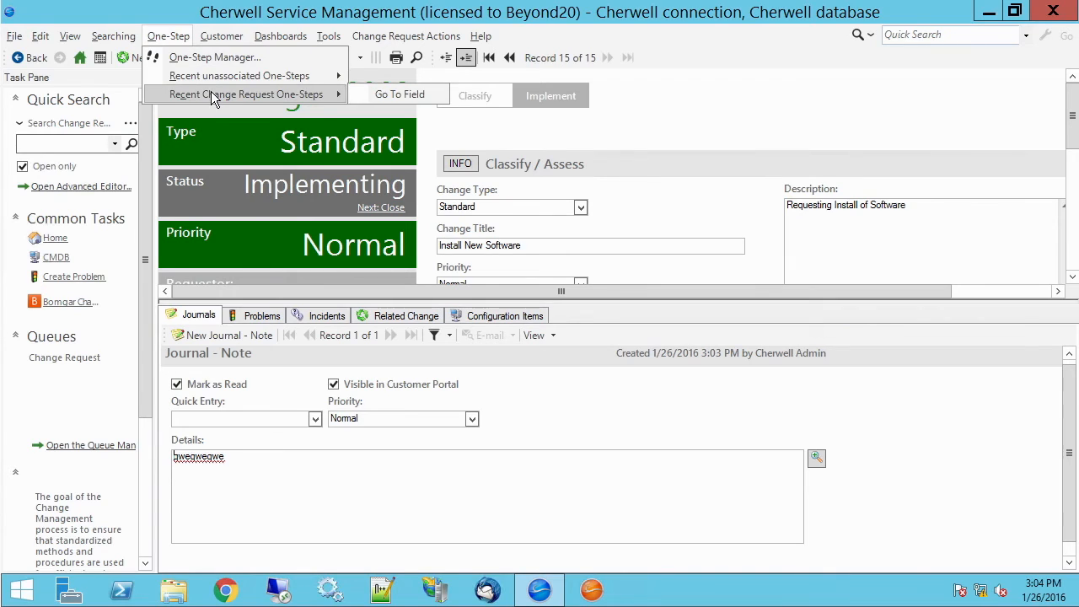
click(503, 127)
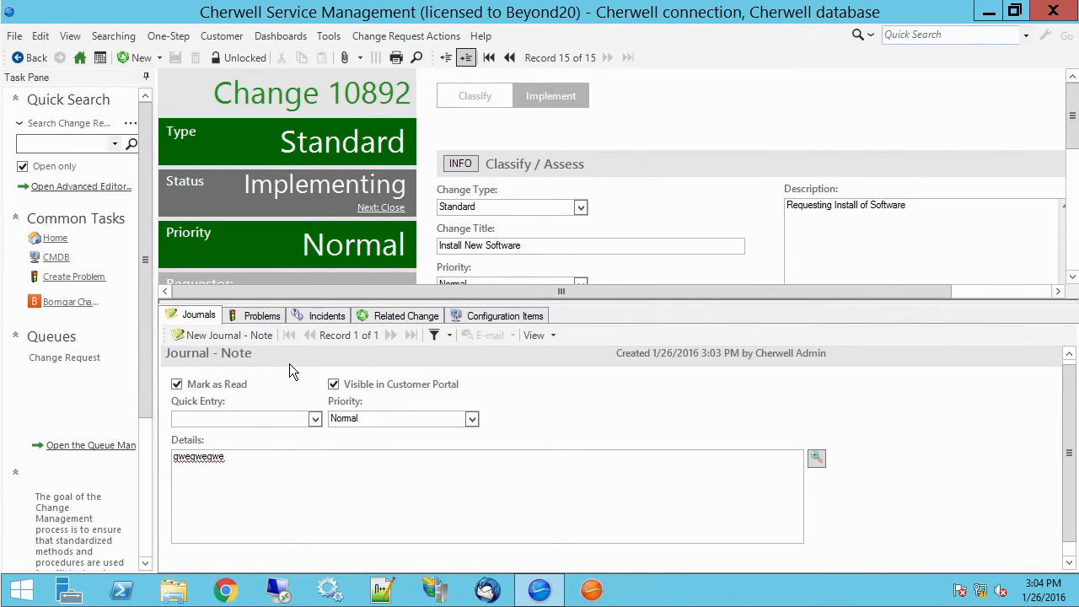
click(168, 36)
mouse_move(219, 94)
click(373, 95)
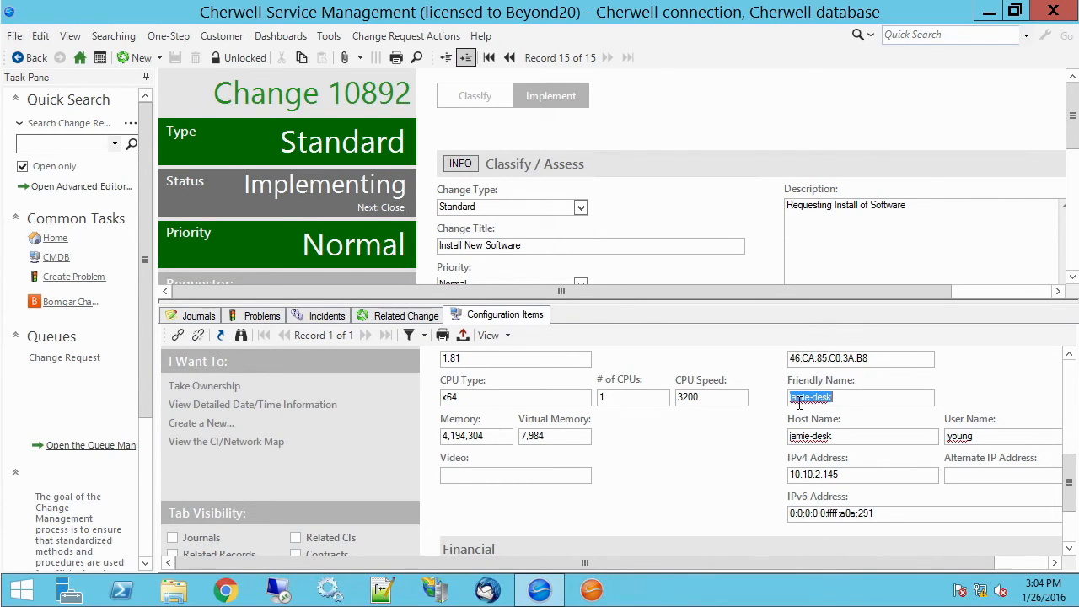
drag(555, 294, 559, 373)
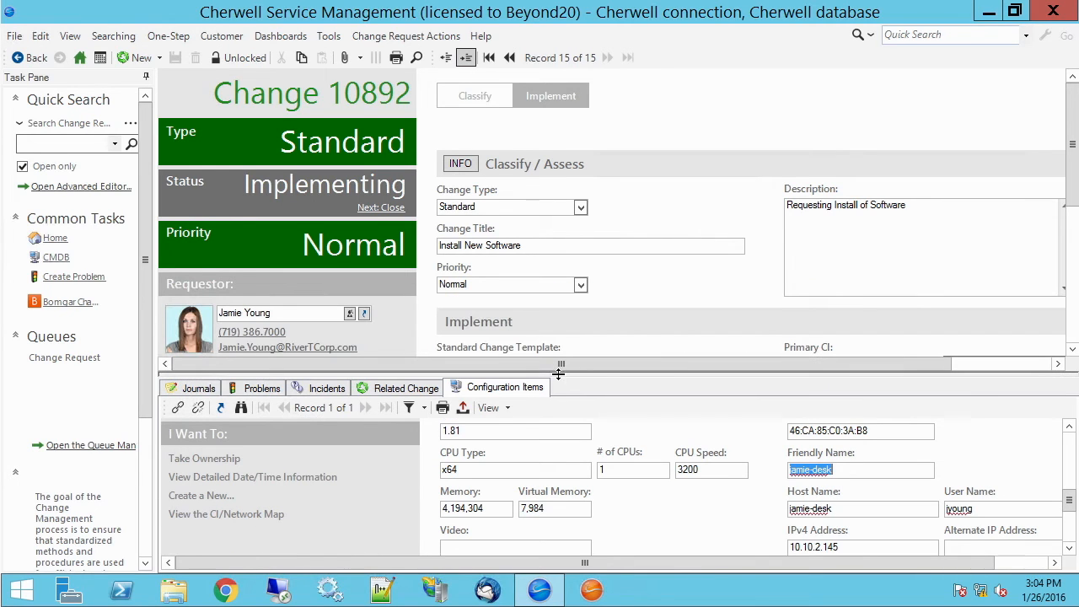
Step: Reopen the Go To Field one-step for editing from the One-Step Manager and select its Go to a field step
click(170, 36)
click(172, 59)
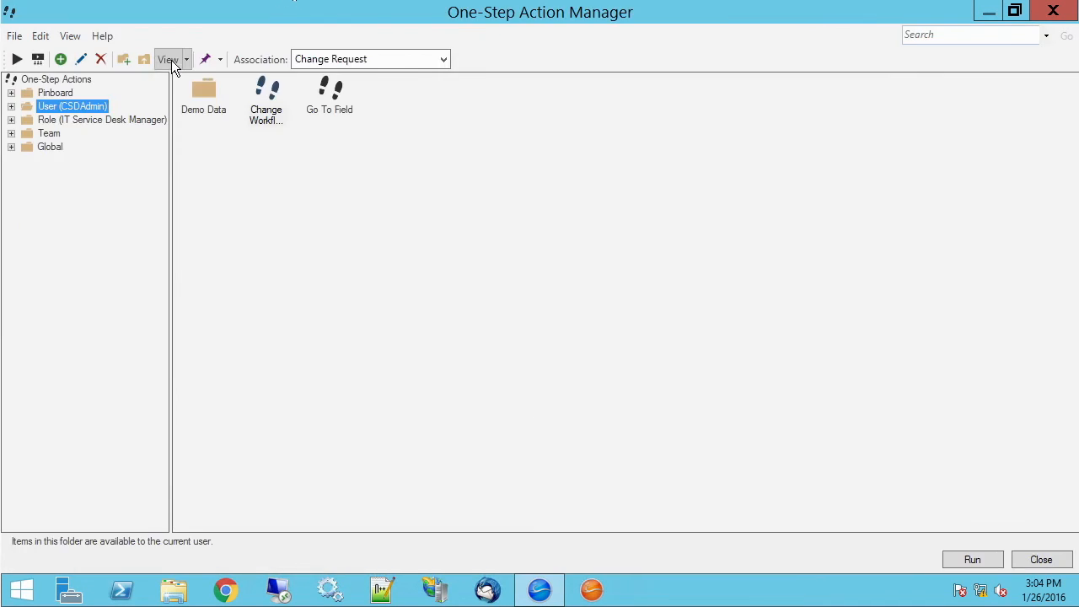
right_click(334, 94)
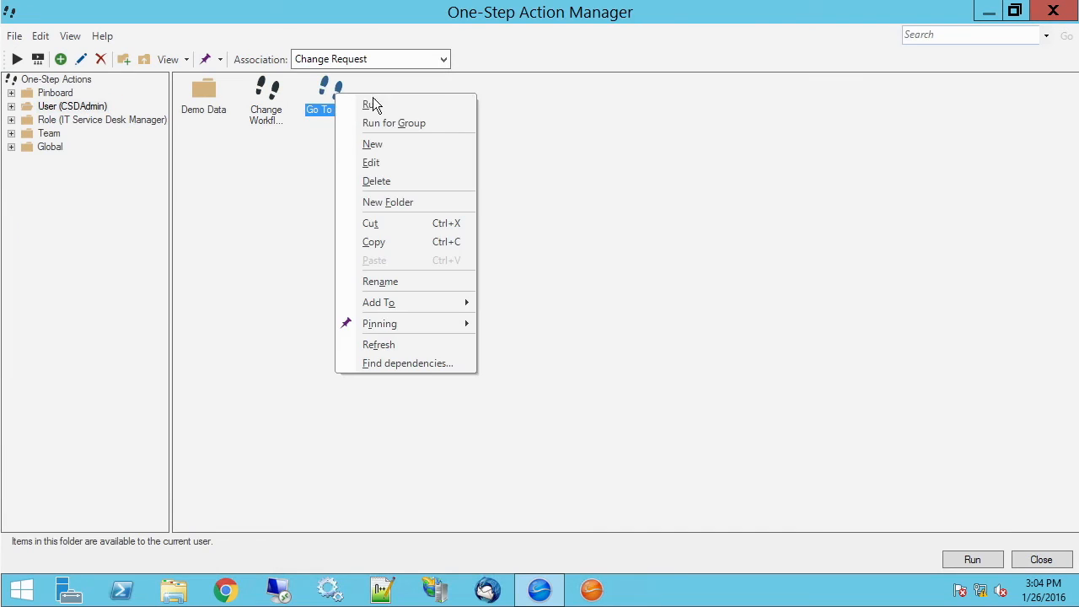
click(386, 162)
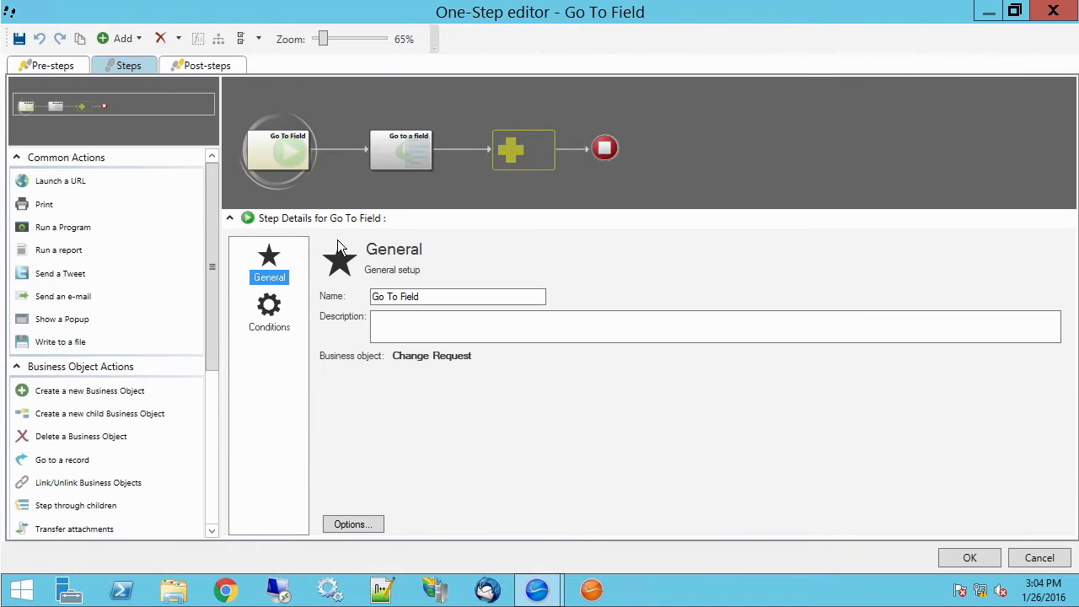
click(401, 141)
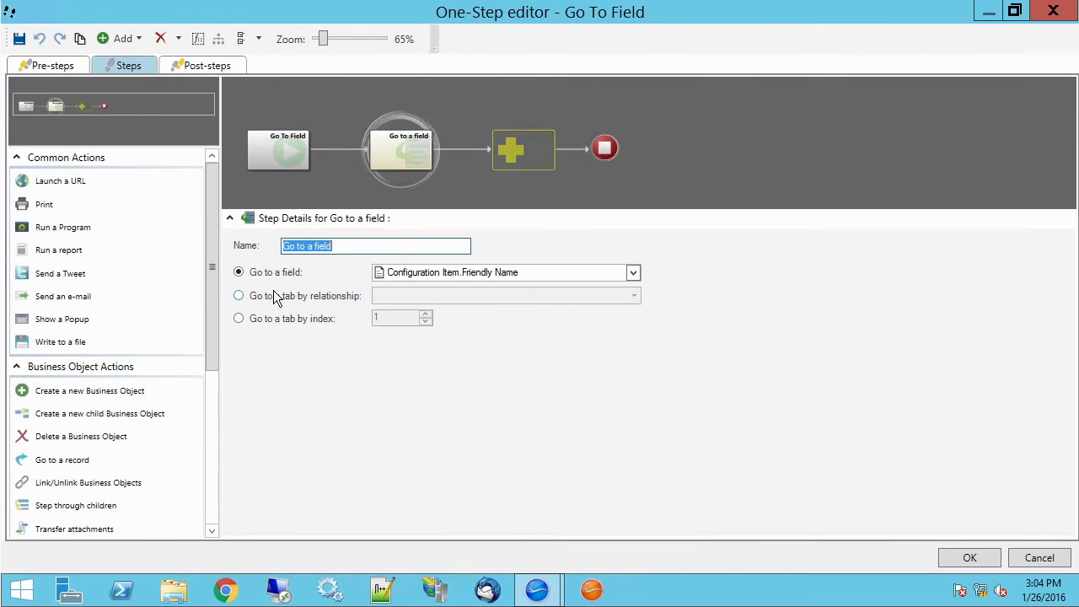
Step: Switch the Go to a field step to Go to a tab by index and edit the tab index value
click(269, 320)
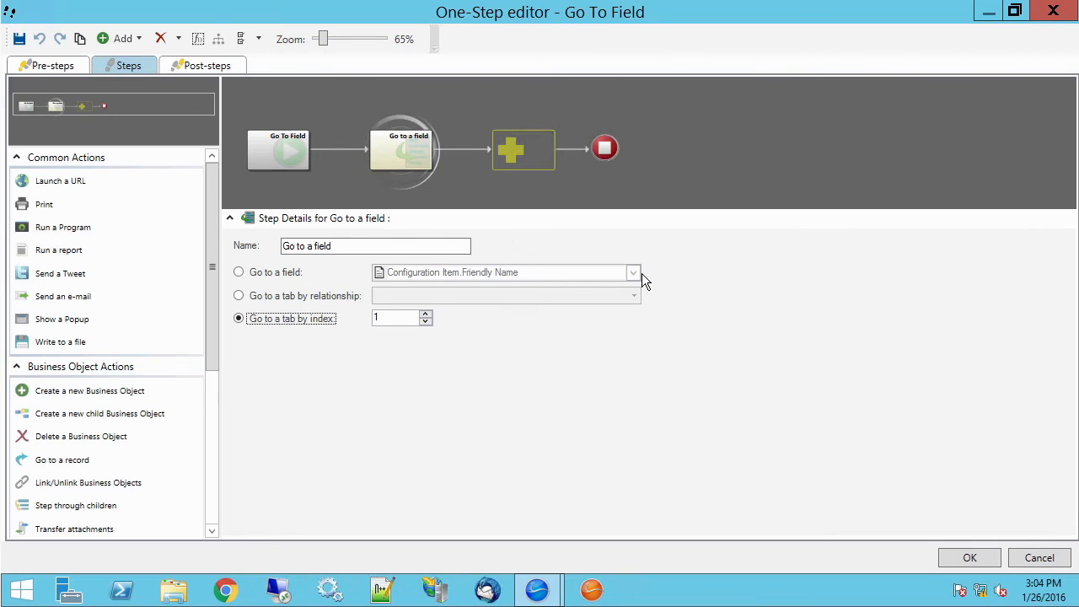
click(428, 312)
click(428, 312)
click(427, 312)
click(427, 312)
click(423, 321)
click(423, 321)
click(423, 322)
click(423, 321)
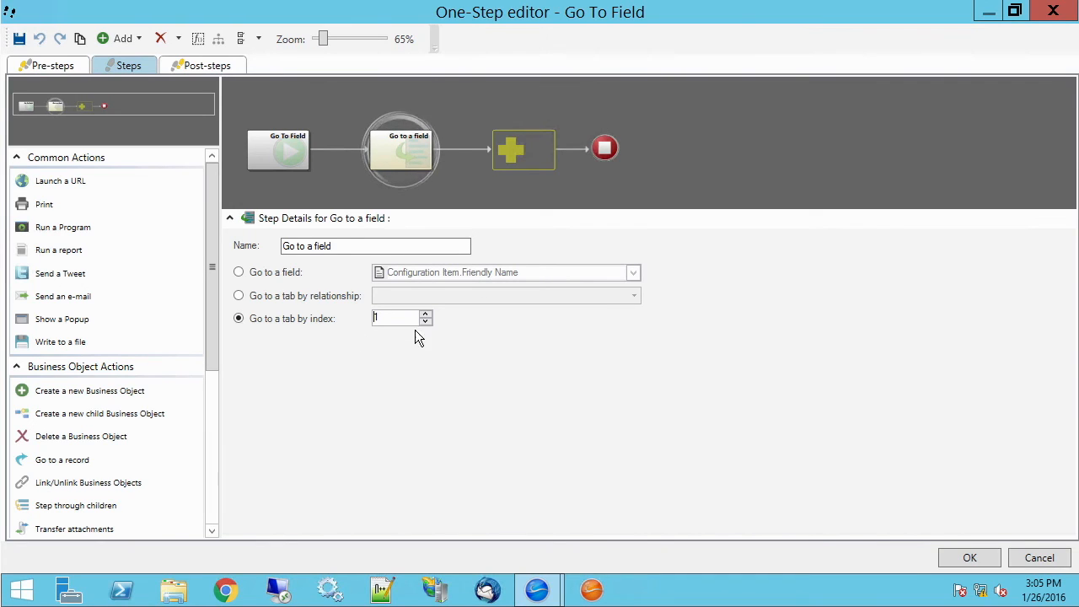
double_click(393, 319)
click(393, 322)
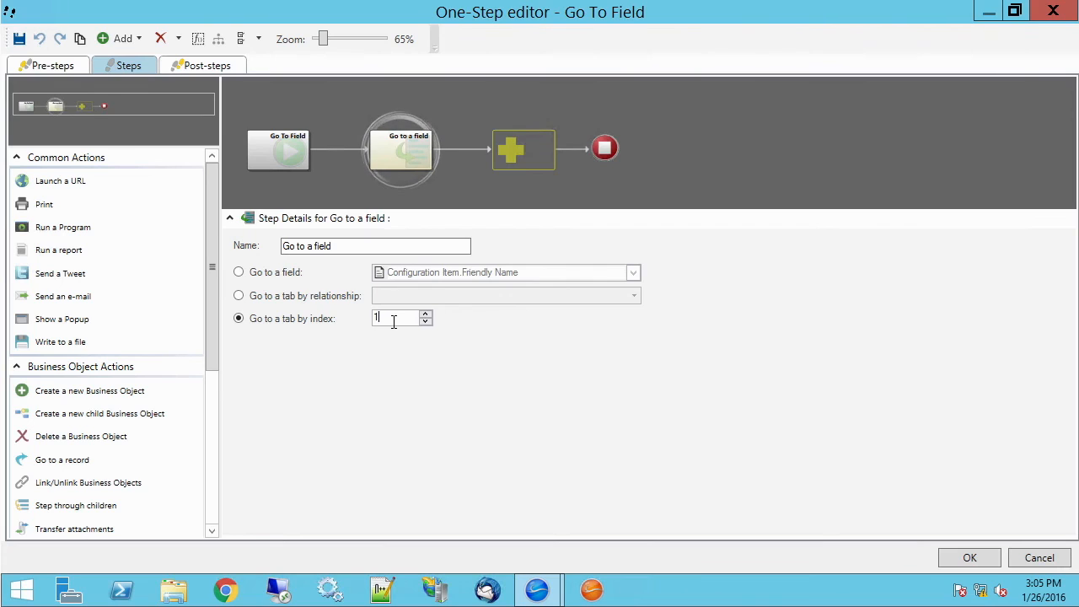